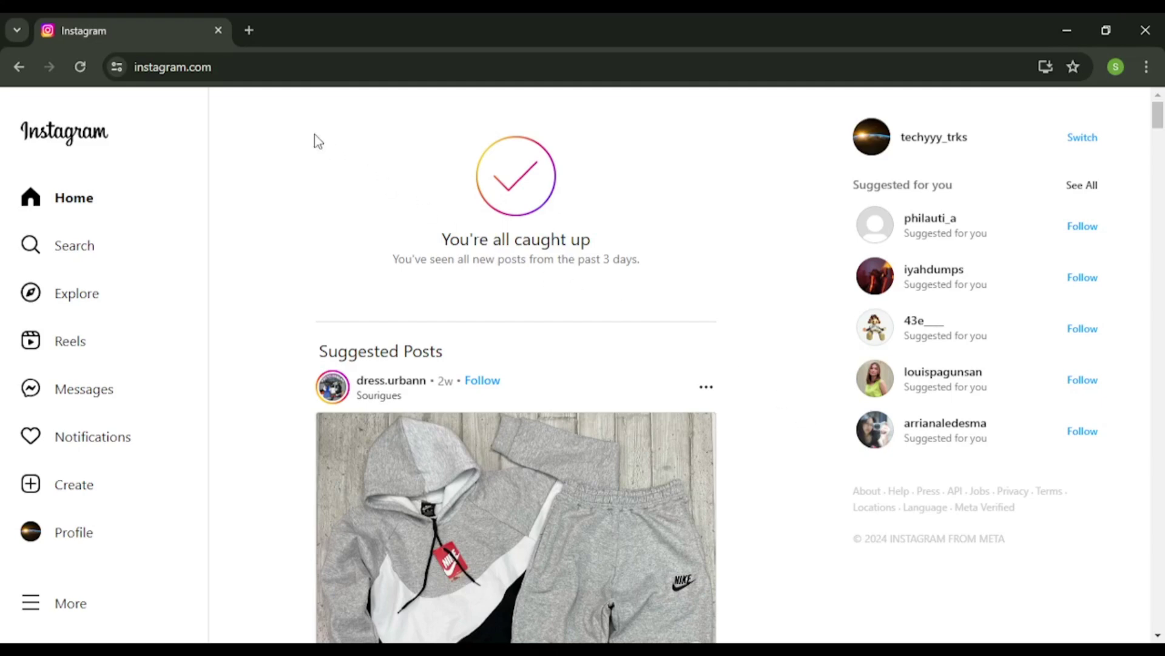
- Go to the Instagram direct-message inbox from the Messages sidebar item
click(213, 69)
drag(213, 68, 133, 68)
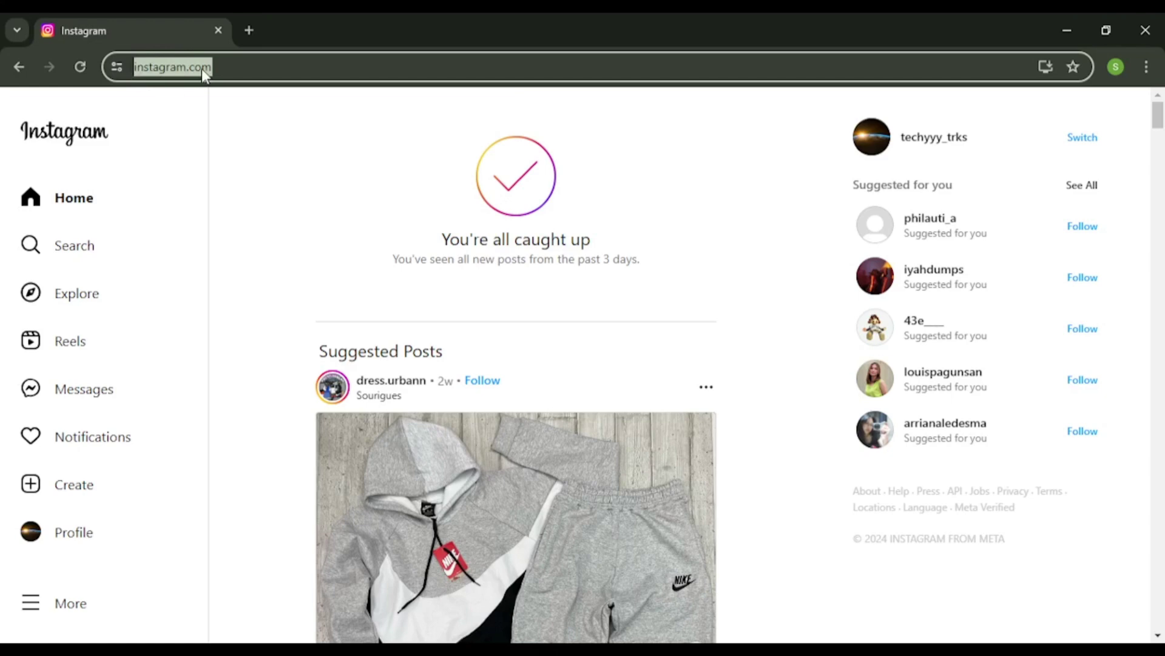
click(258, 70)
click(754, 246)
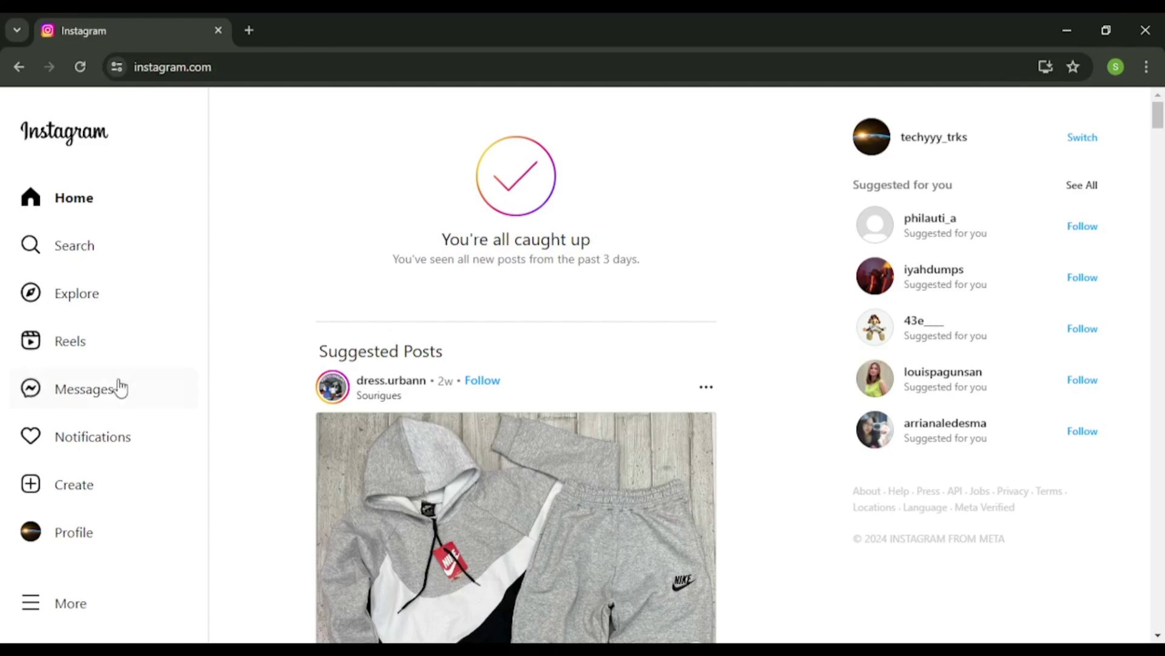
click(77, 399)
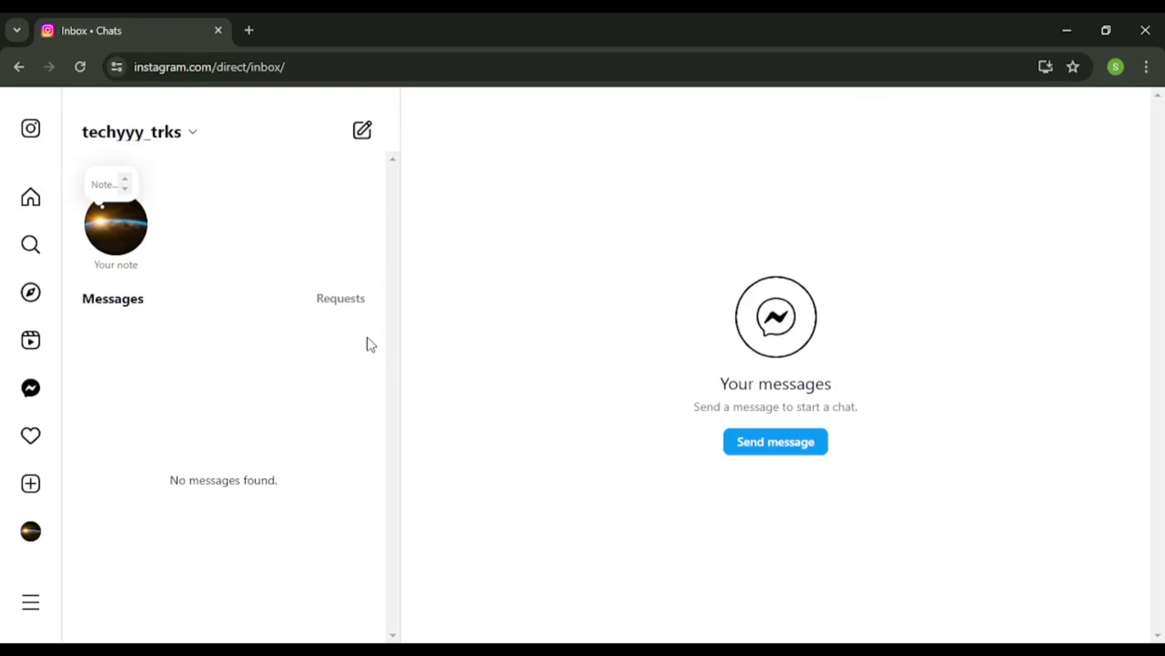
- Start a new note above the profile picture reading 'hi guys!' and show the emoji choices
click(103, 187)
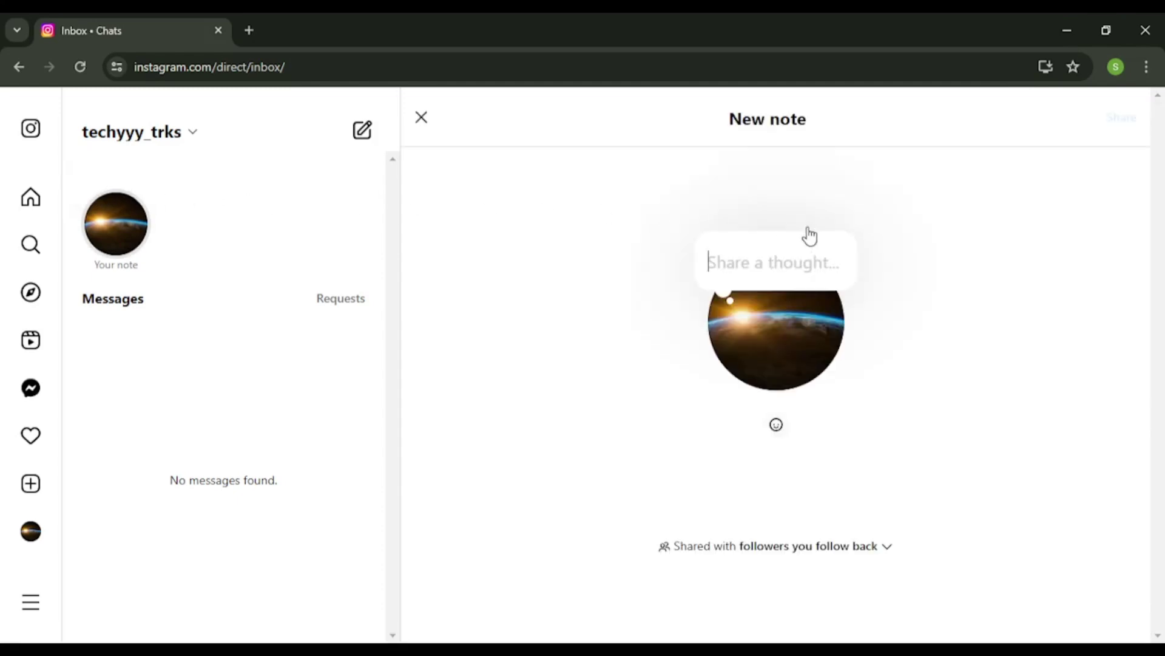
text(h)
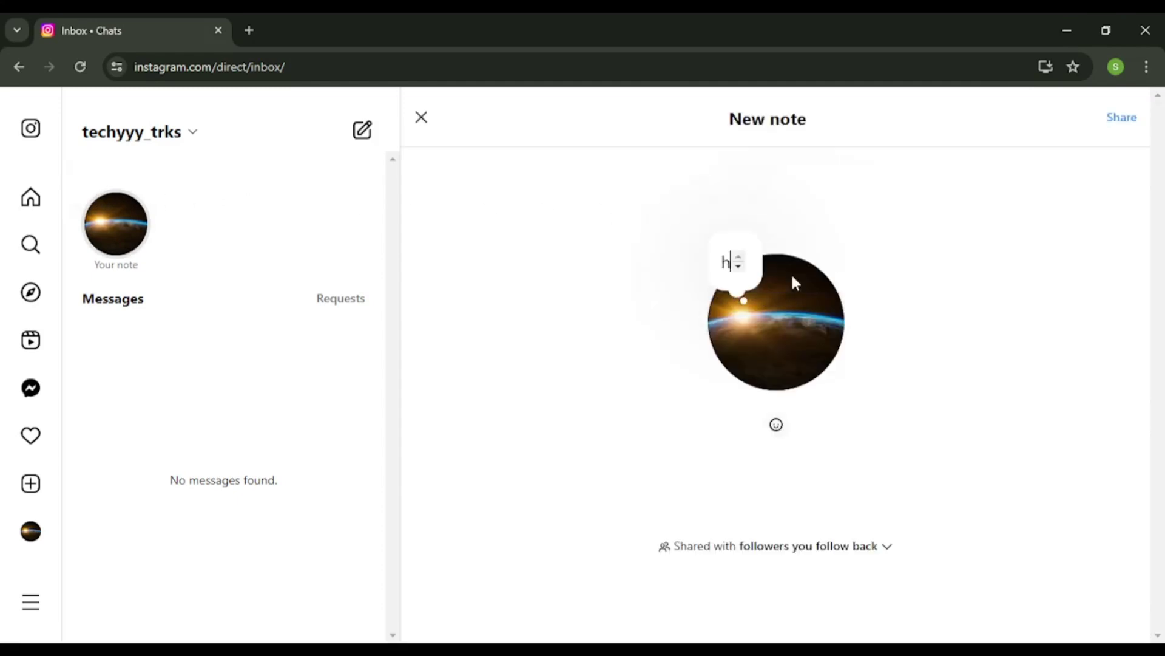
text(i)
text( guys)
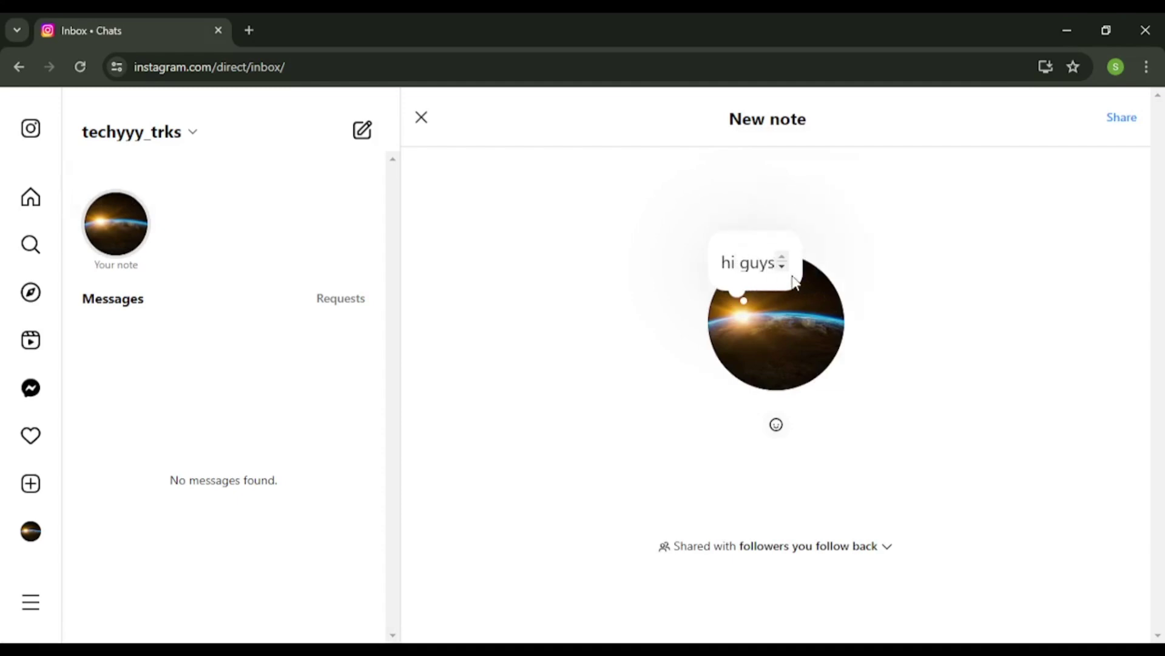
text(!)
click(776, 425)
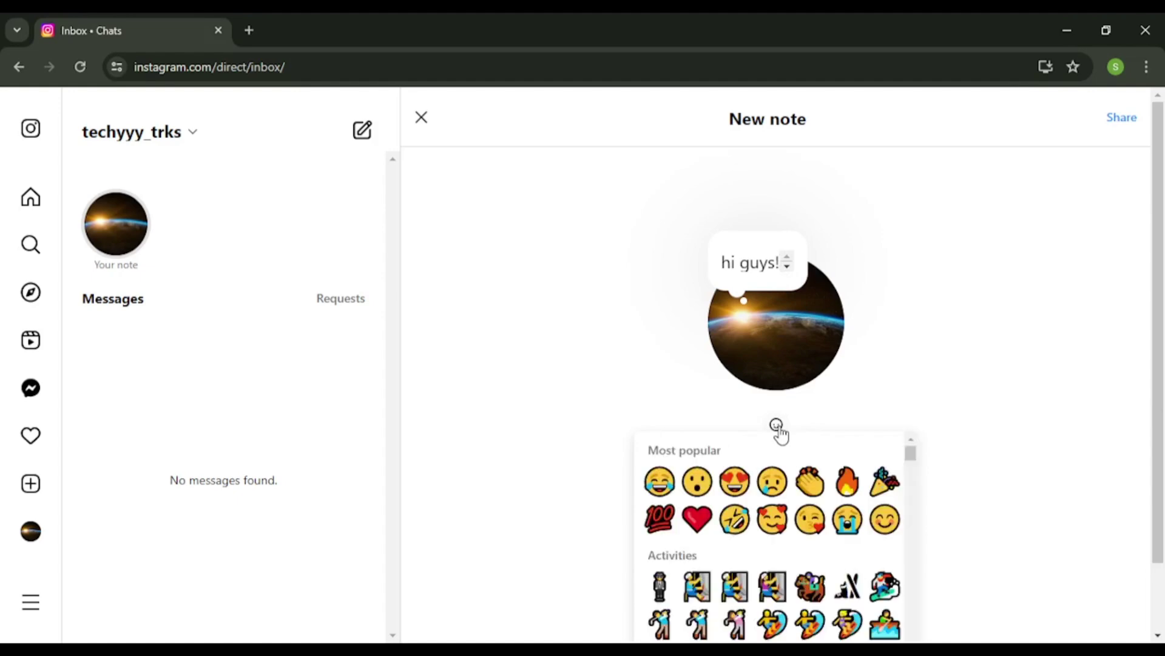
- Append a red heart and a 100 emoji to the note, then dismiss the emoji picker
click(697, 524)
click(658, 526)
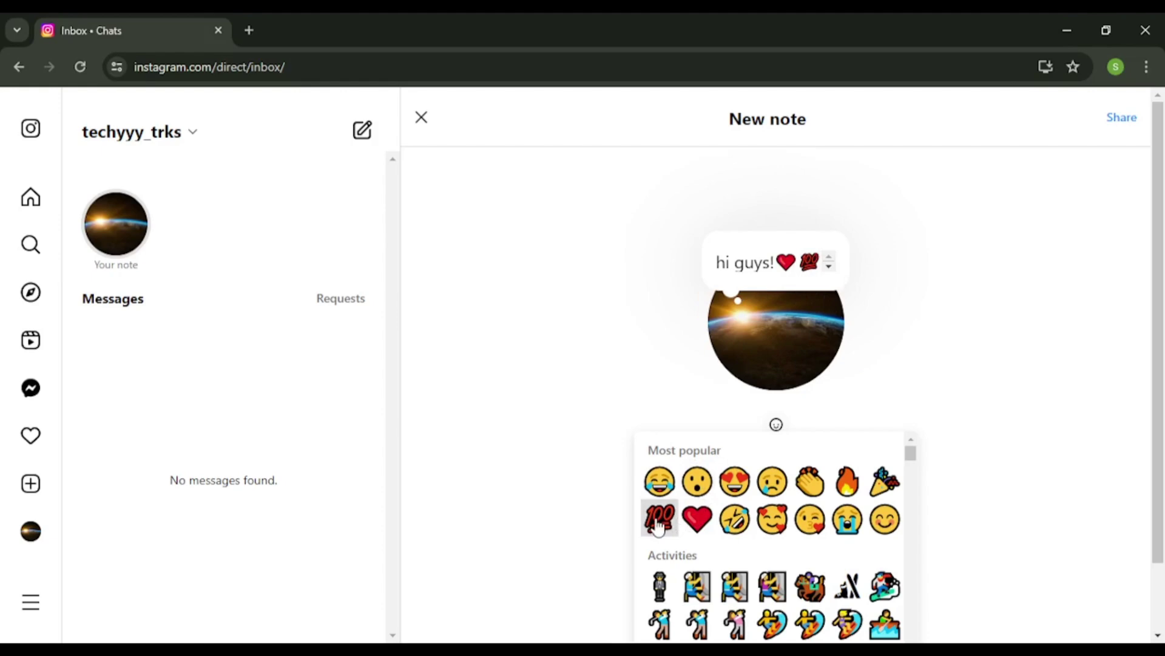
click(971, 451)
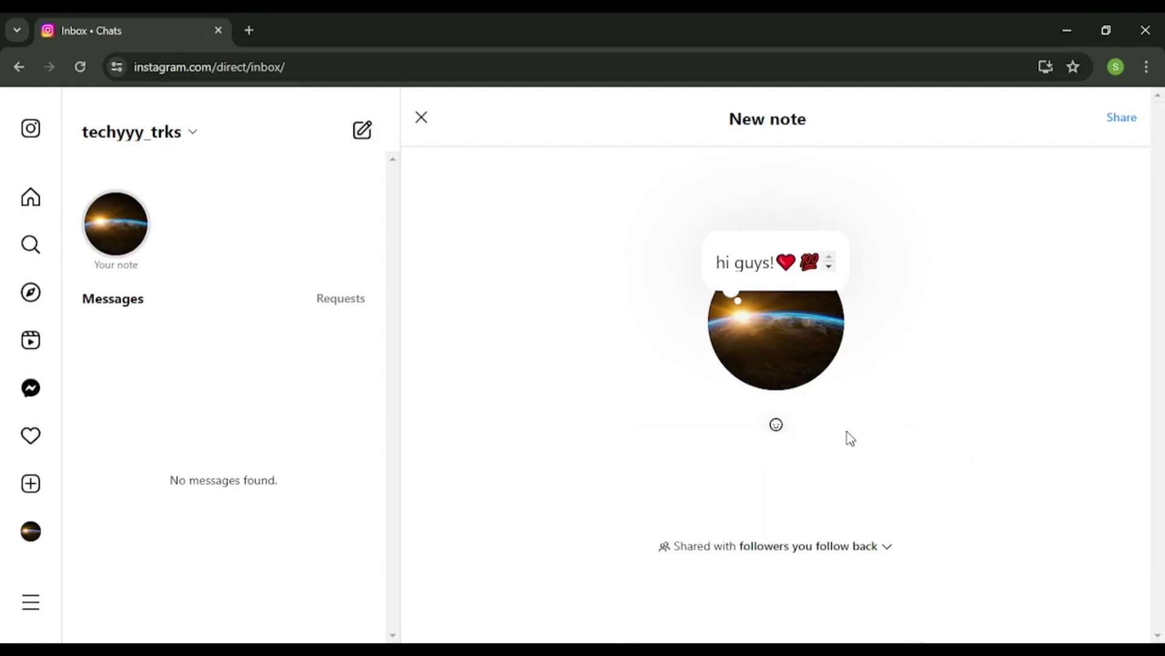
- Share the 'hi guys!' note with its heart and 100 emojis from the New note panel
click(1122, 117)
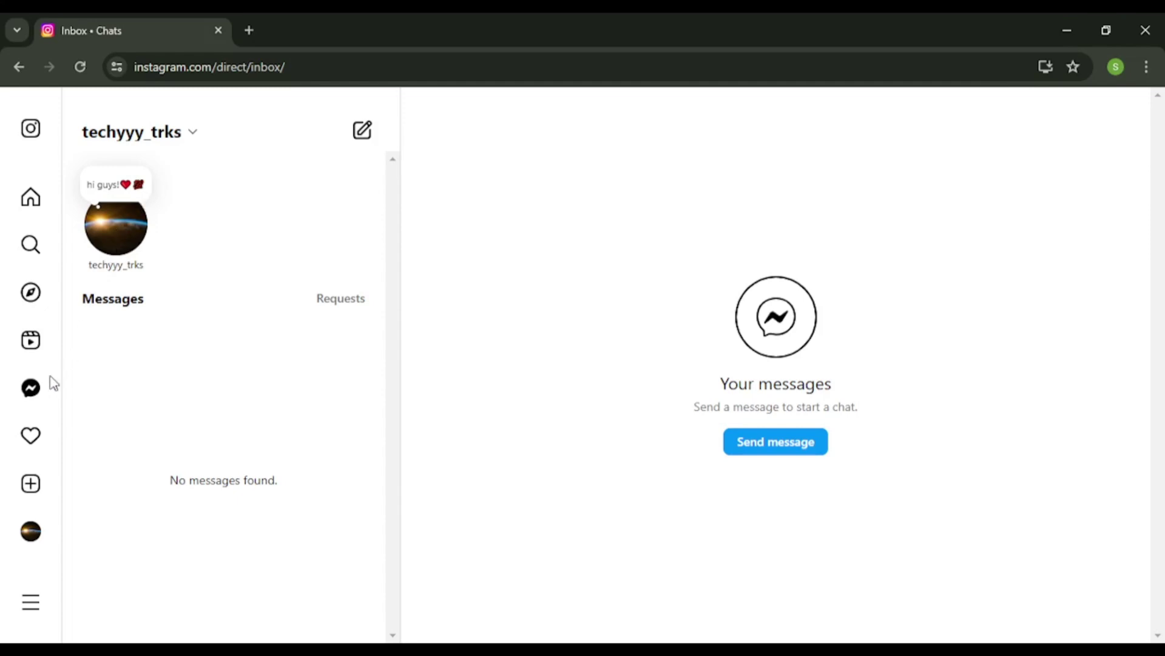
- Go to the account's own profile page from the inbox profile picture
click(29, 534)
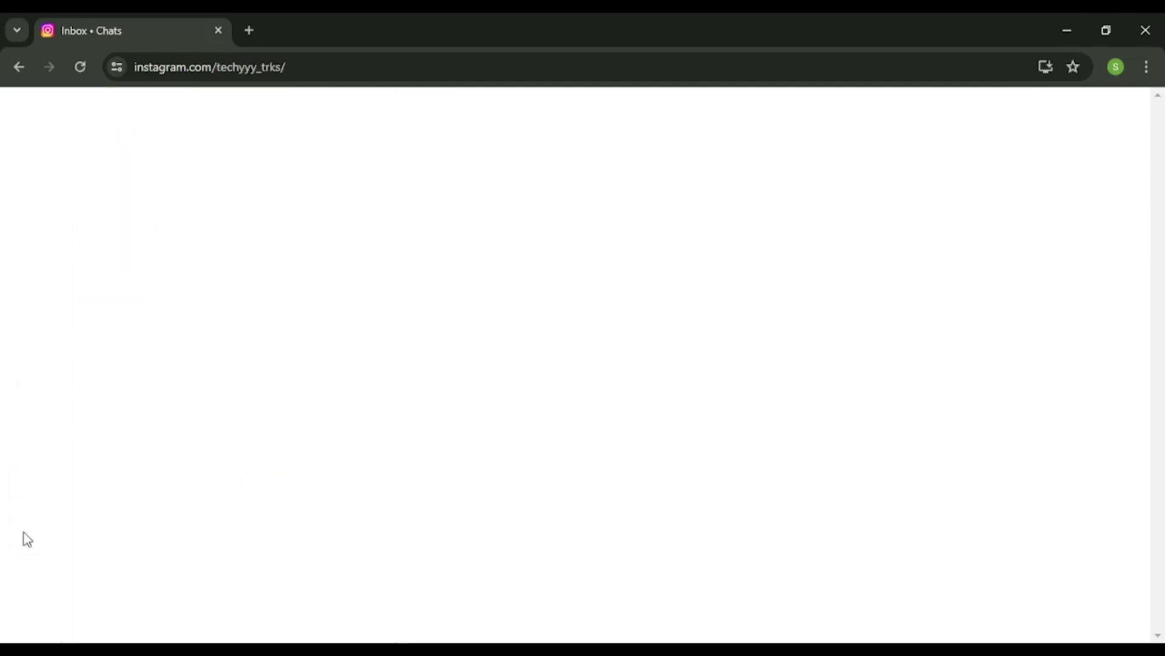